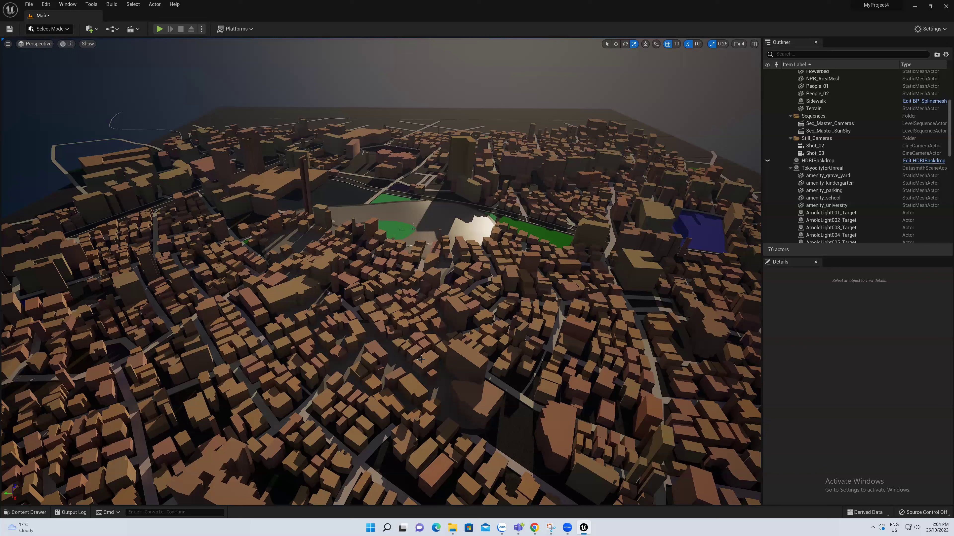
Step: Select one of the city buildings, then clear the selection so nothing is selected
click(455, 274)
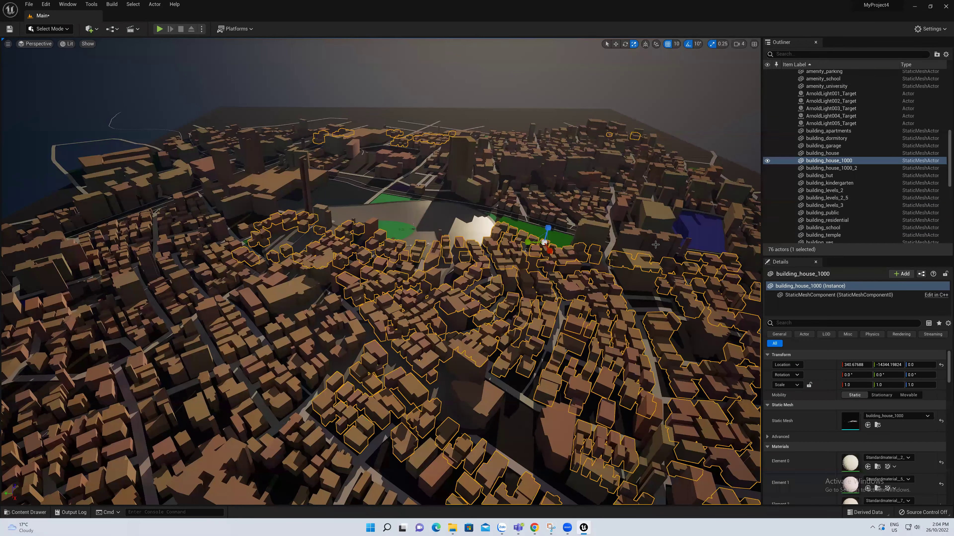
click(397, 84)
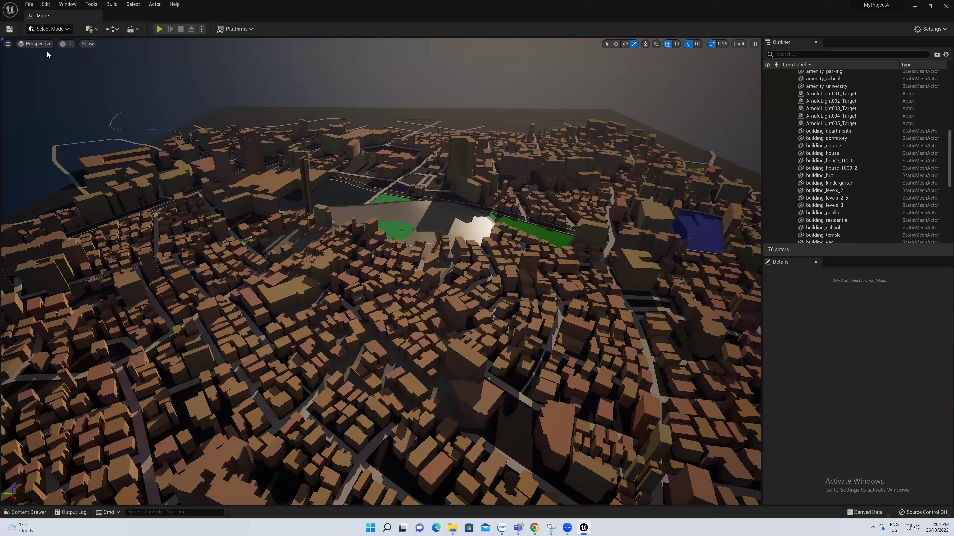
Step: Spawn a CineCameraActor at the current viewpoint overlooking the city
click(7, 45)
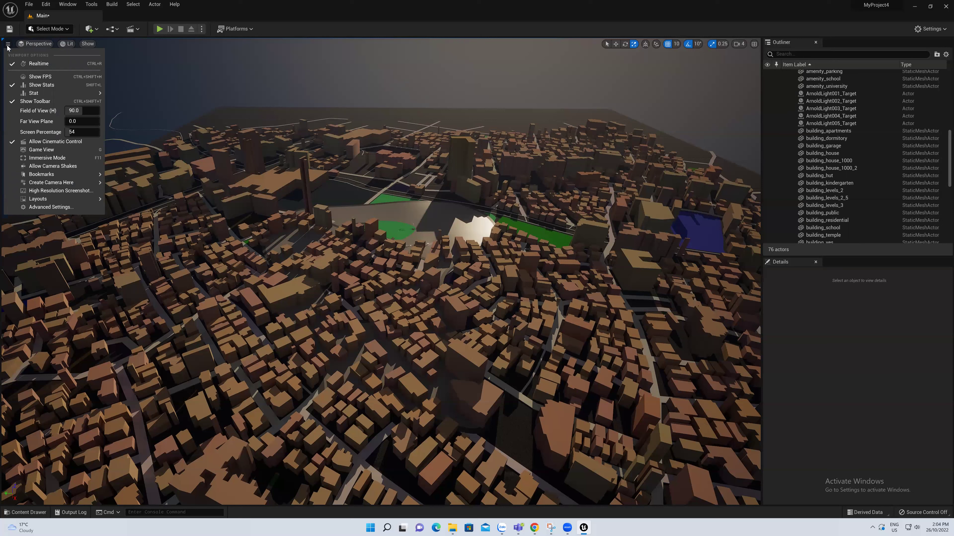
mouse_move(45, 187)
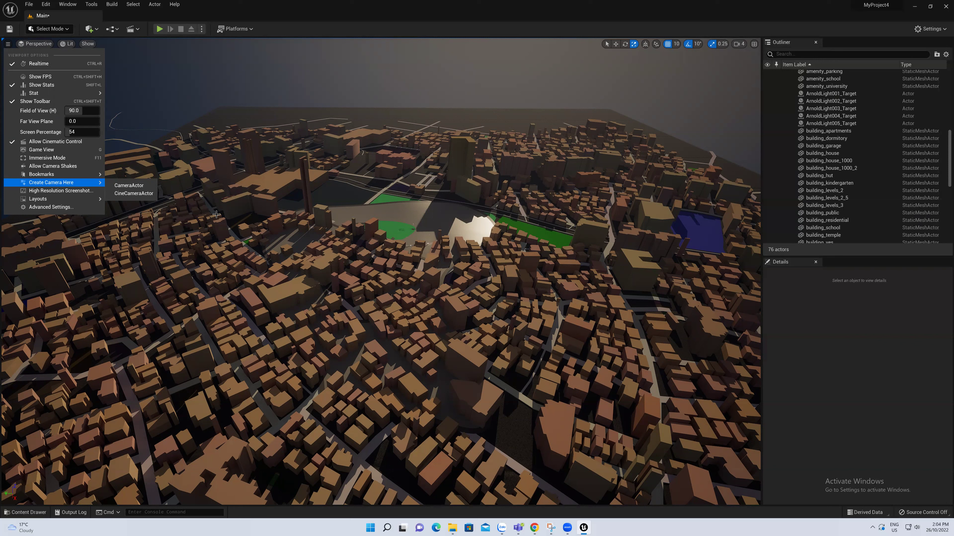
click(133, 194)
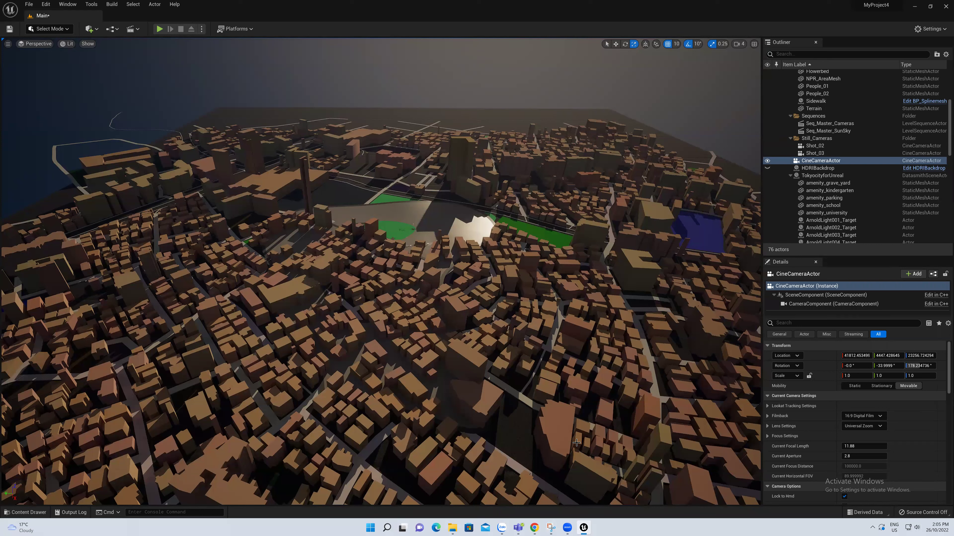
Step: Pilot the new CineCameraActor from Placed Cameras so the viewport shows its city framing
click(624, 334)
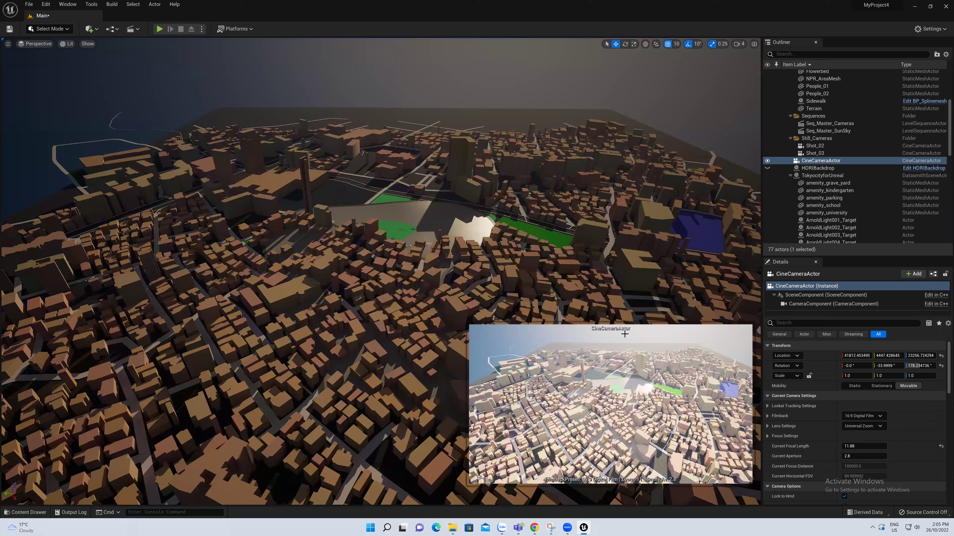
click(30, 44)
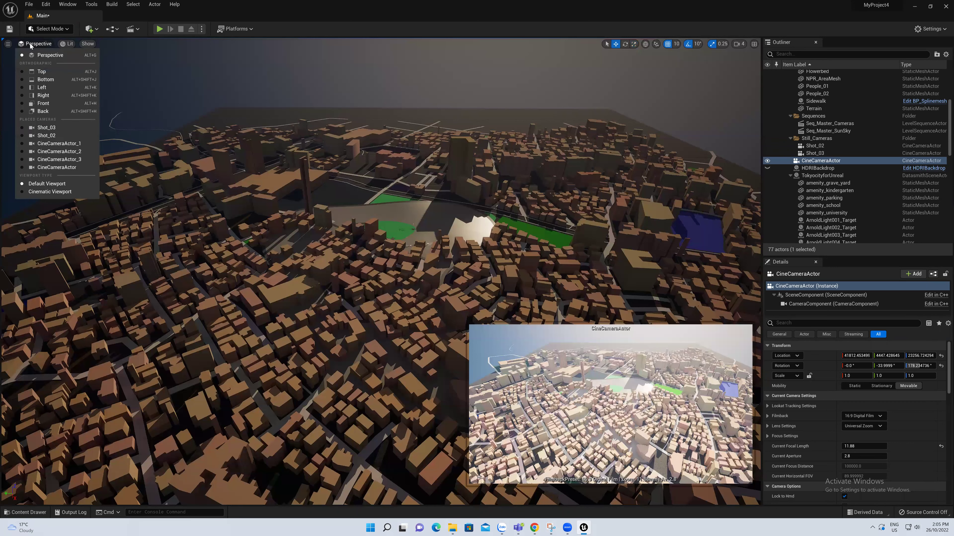
click(63, 169)
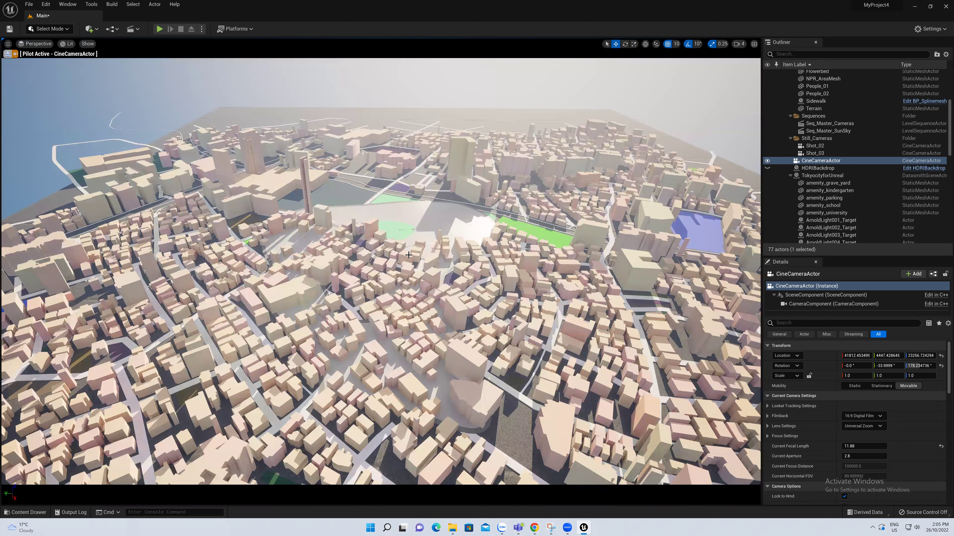
Step: Yaw the piloted CineCameraActor to the right to reframe the city
drag(409, 255, 448, 244)
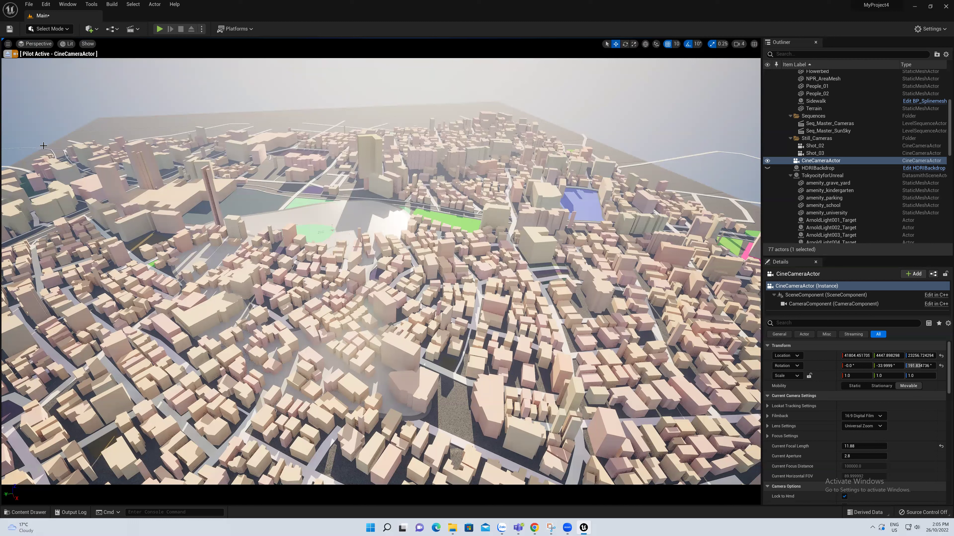
click(8, 45)
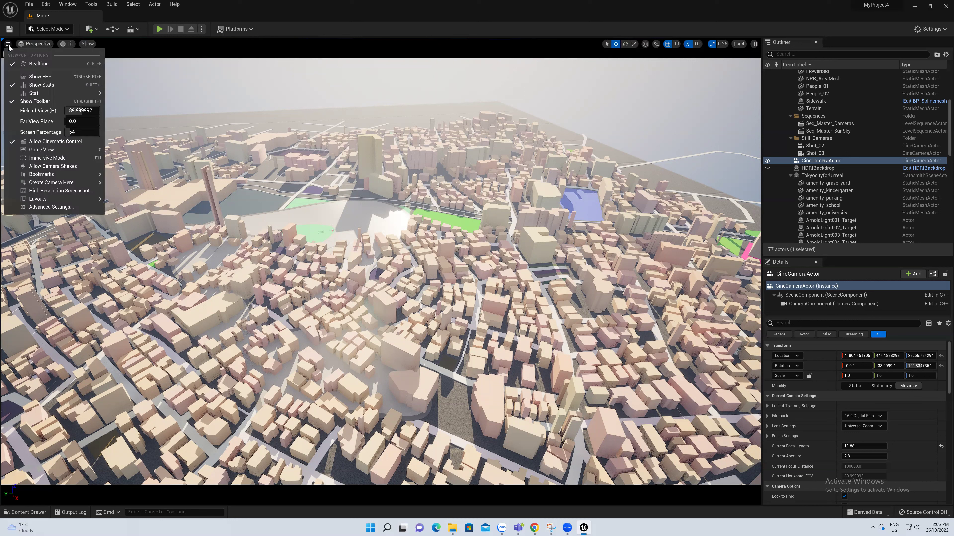
Step: Raise the viewport Screen Percentage from 54 to 200, then select the building_residential mesh
click(81, 135)
text(200)
key(Return)
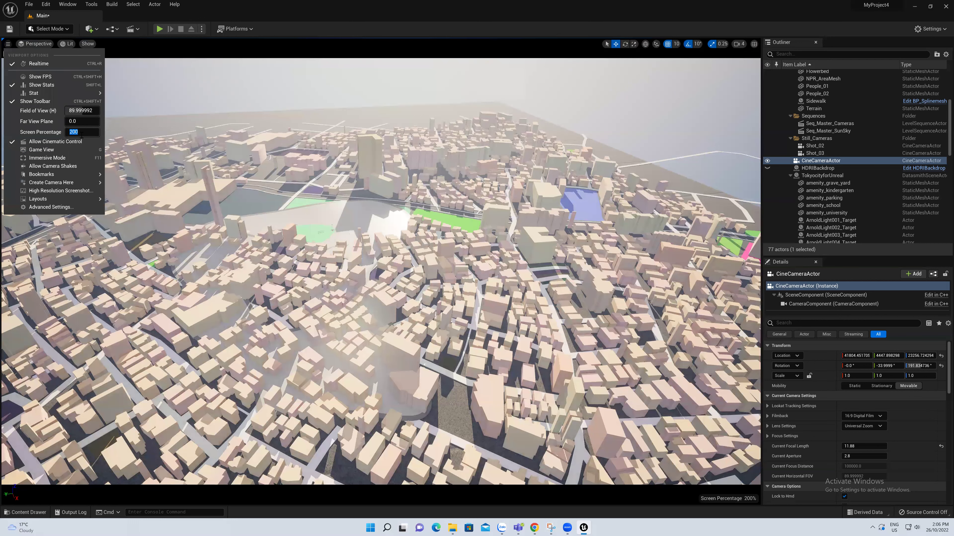
click(483, 256)
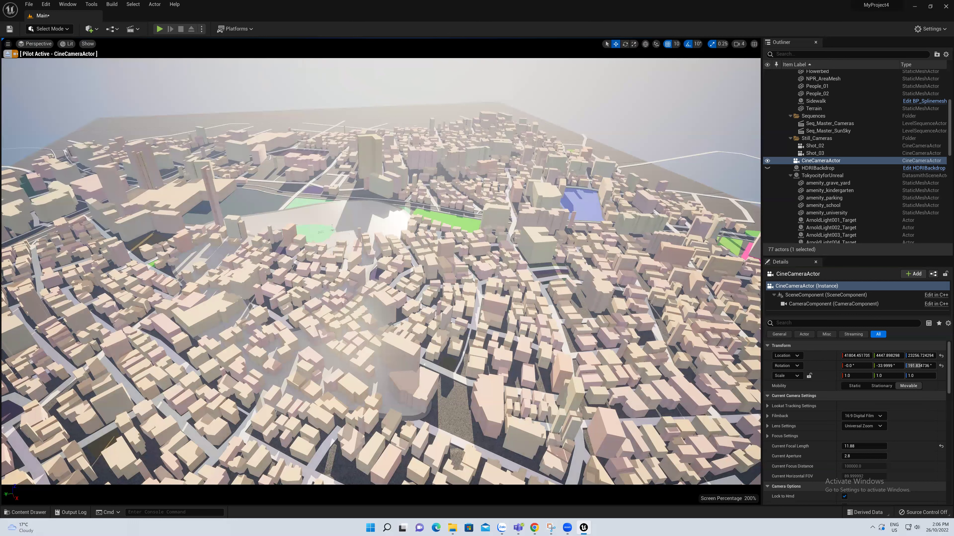
click(469, 248)
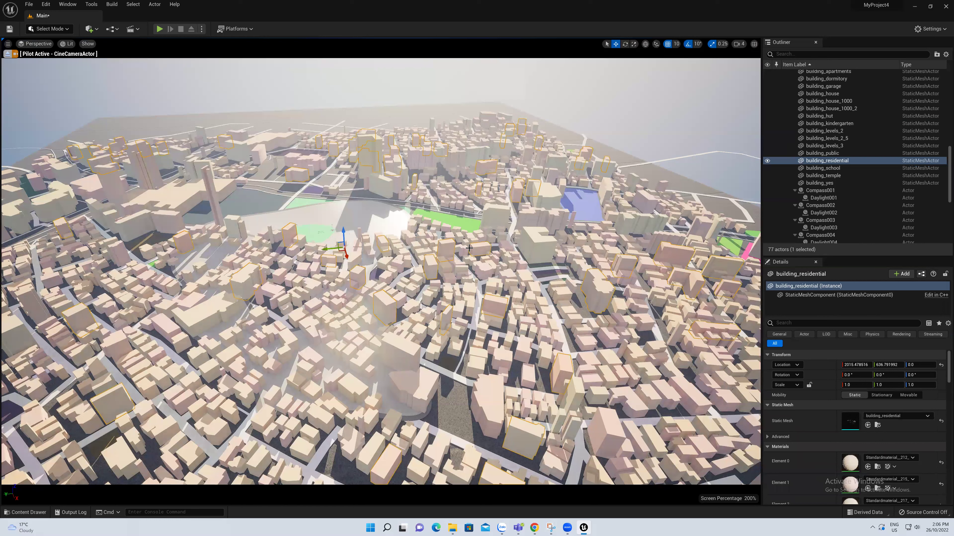
click(16, 119)
click(7, 44)
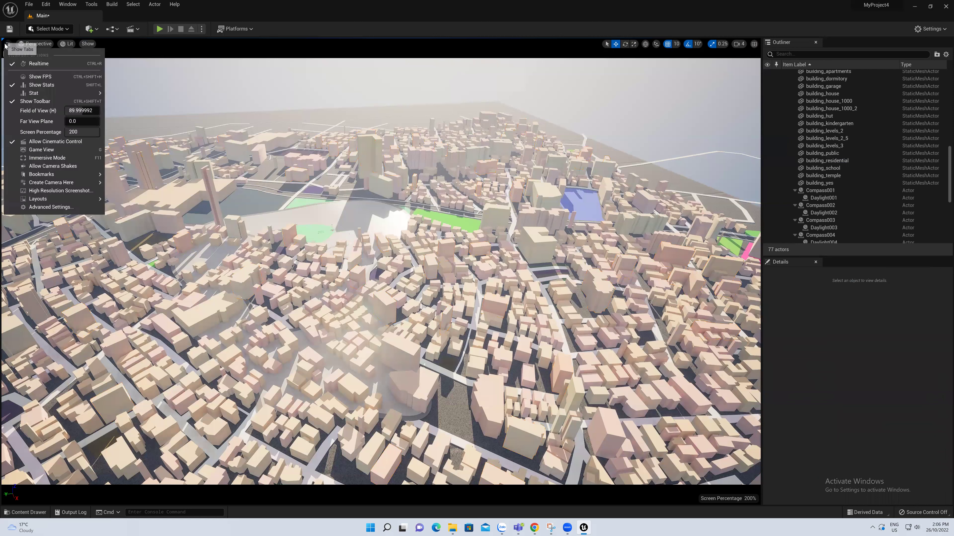
click(63, 191)
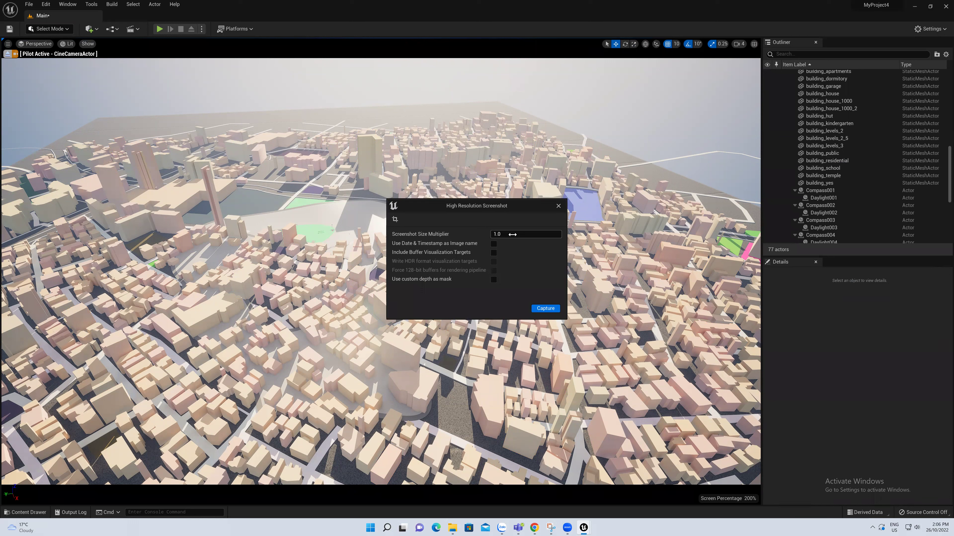
Step: Raise the Screenshot Size Multiplier from 1.0 to 4.0 in the High Resolution Screenshot dialog
mouse_move(503, 233)
mouse_down()
mouse_move(513, 233)
mouse_move(503, 230)
mouse_up()
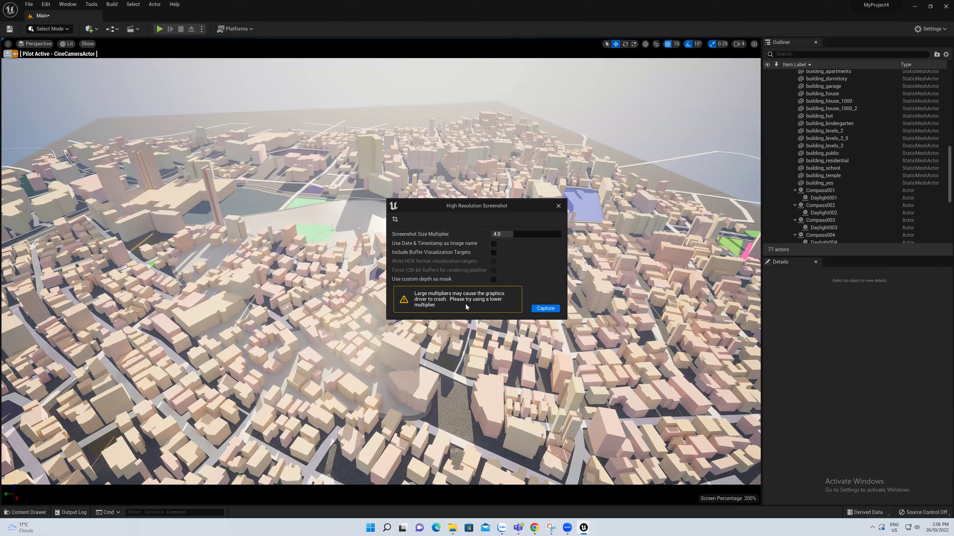
click(502, 234)
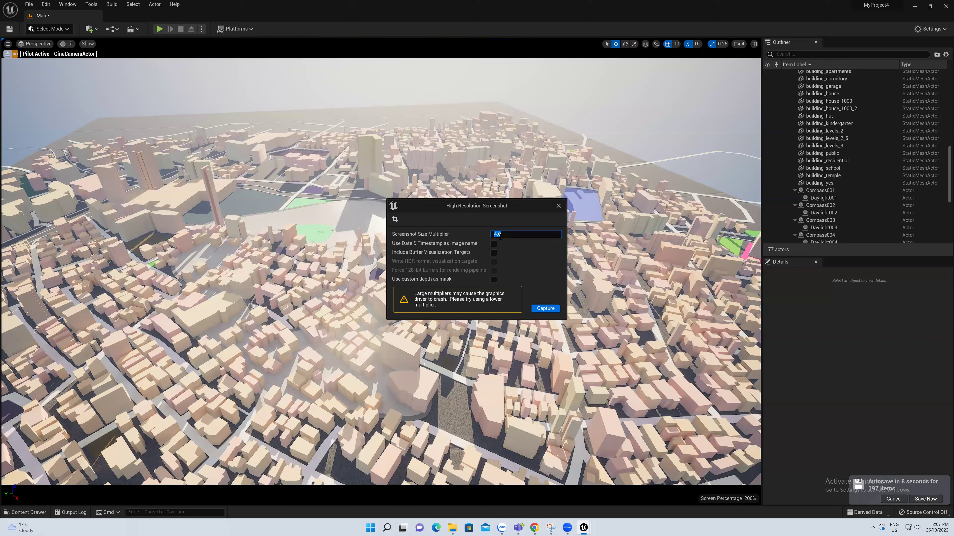
Step: Reset the Screenshot Size Multiplier to 1.0 to clear the warning
text(1)
key(Return)
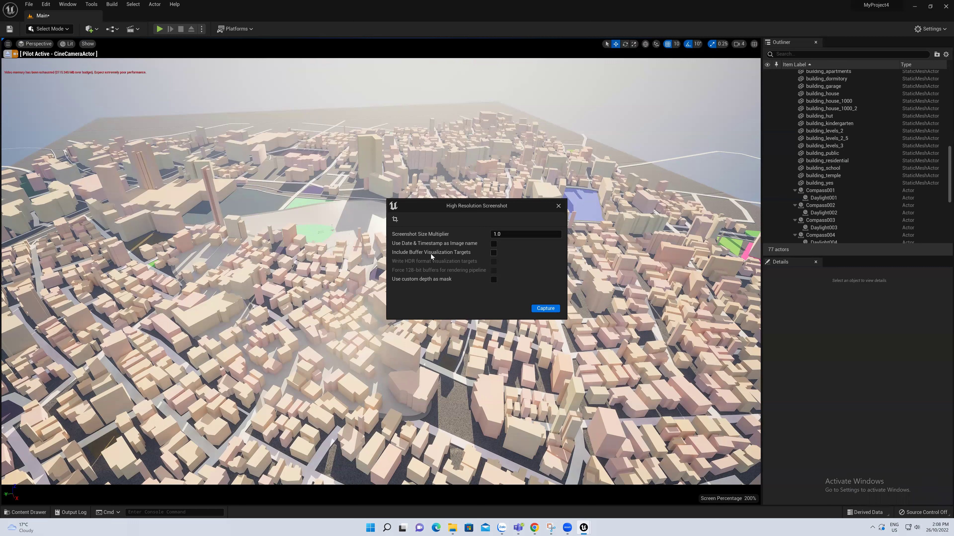
Step: Toggle Include Buffer Visualization Targets until it stays enabled for the capture
click(495, 253)
click(494, 253)
click(494, 253)
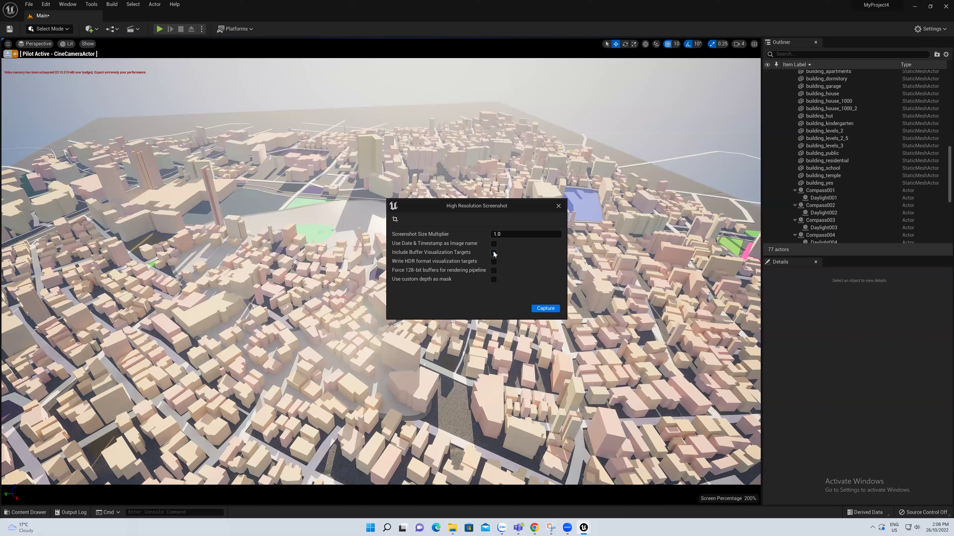
click(516, 251)
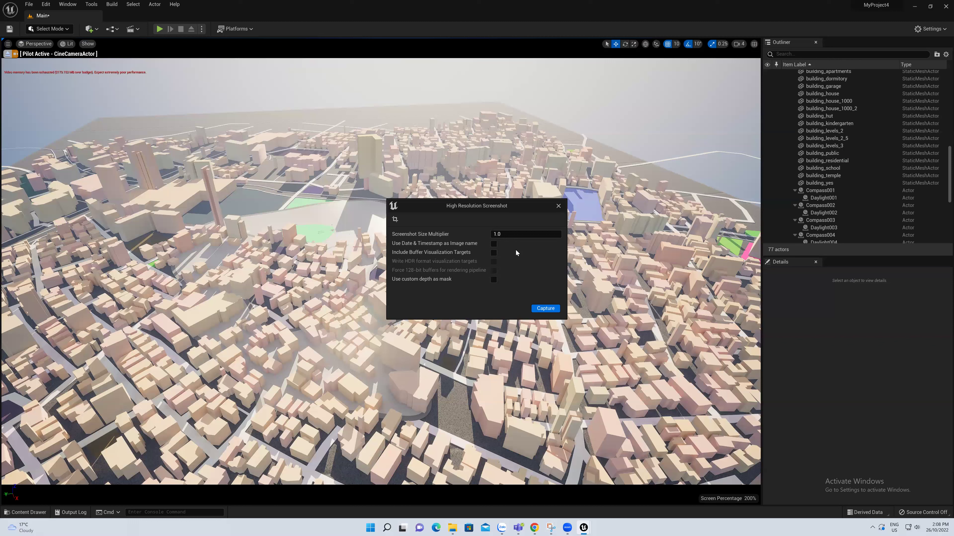
click(515, 251)
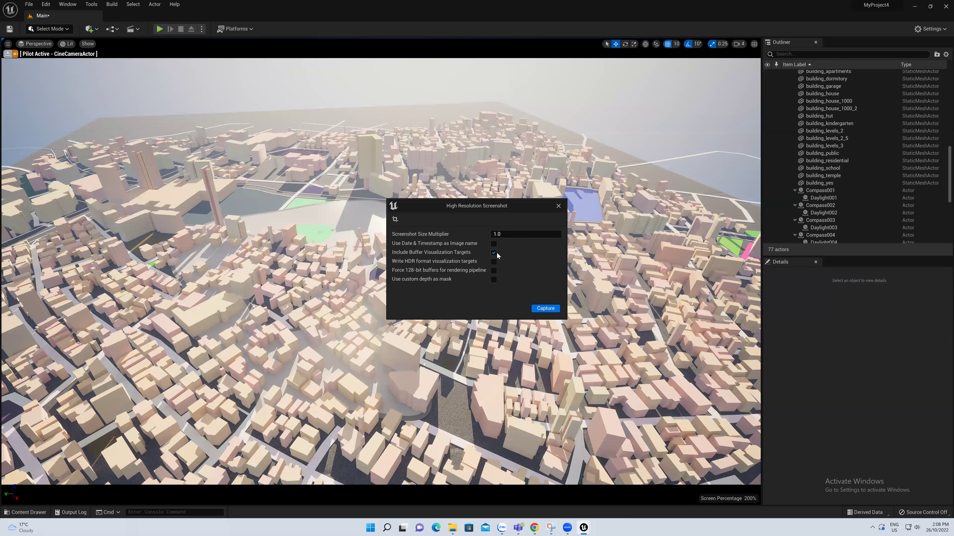
click(499, 252)
click(526, 253)
Step: Select building_house_1000, preview then disable the custom depth mask, and capture the high-resolution screenshot
click(488, 330)
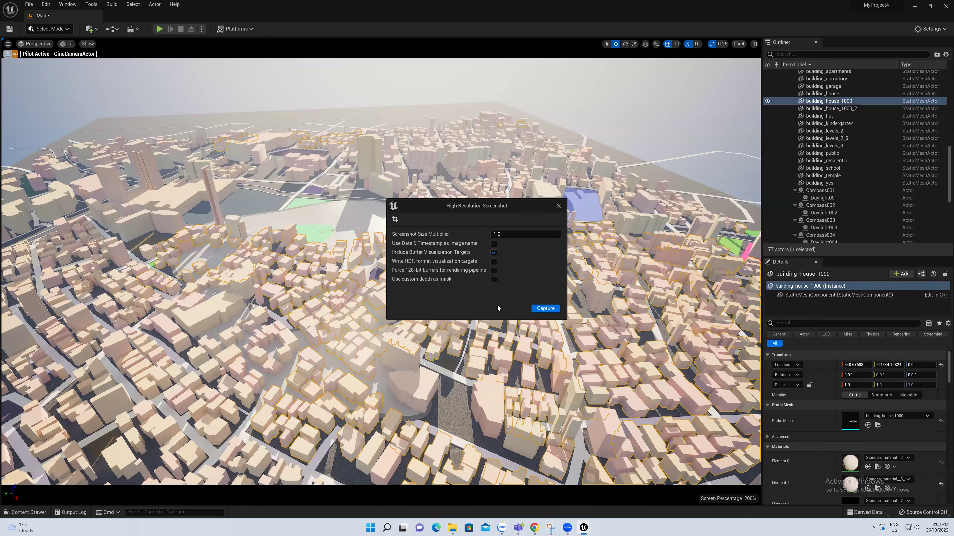
click(494, 280)
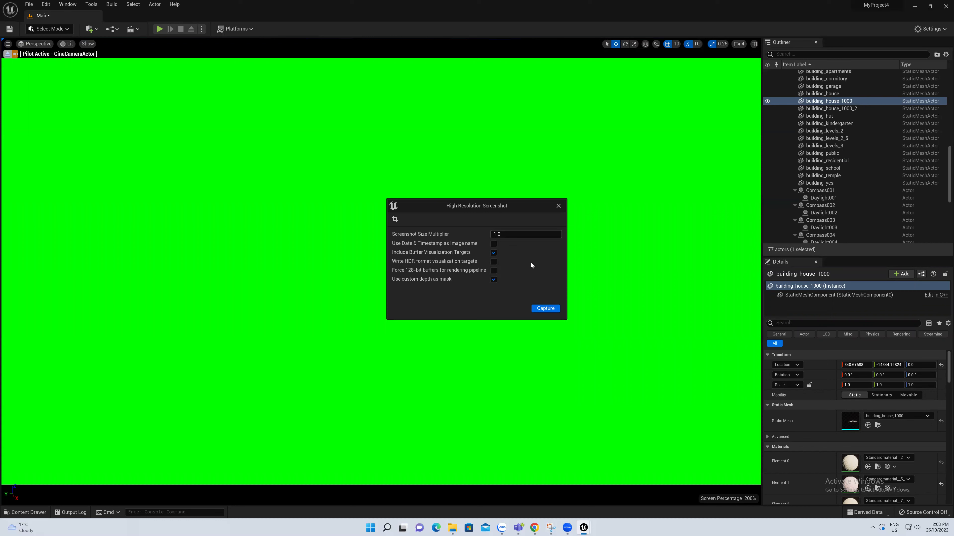
click(547, 309)
click(546, 309)
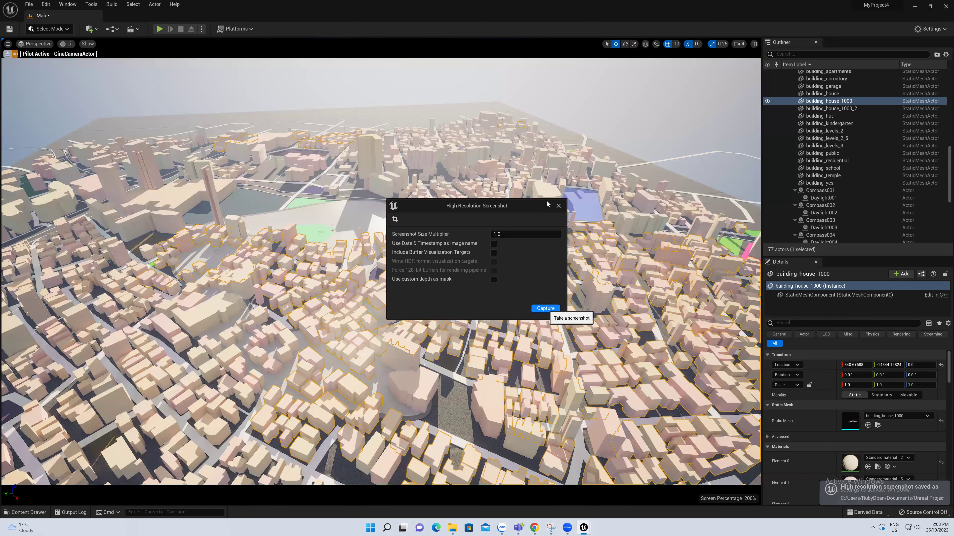
Step: Close the High Resolution Screenshot dialog, leaving the city view in the viewport
click(558, 206)
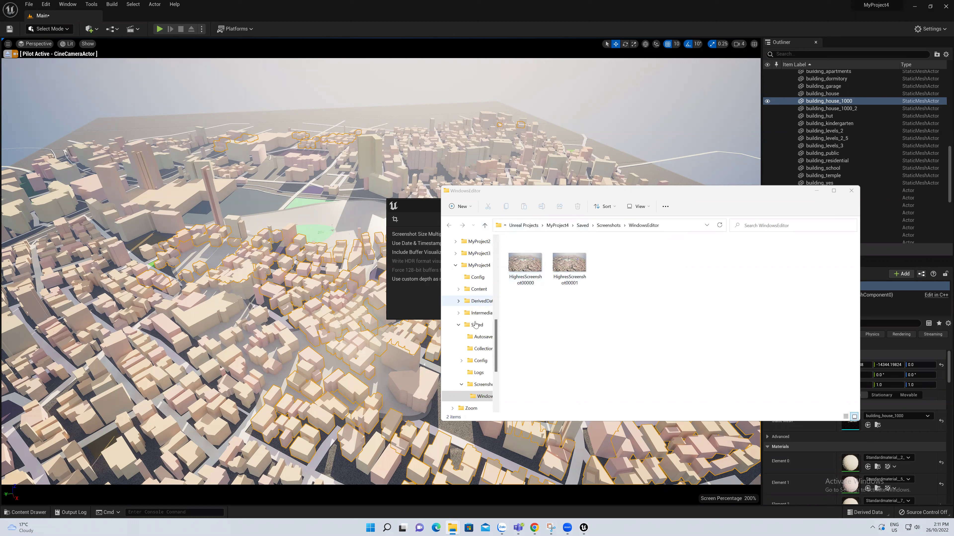
Step: Scroll through the WindowsEditor folder to show HighresScreenshot00000 and HighresScreenshot00001
scroll(484, 320, down, 1)
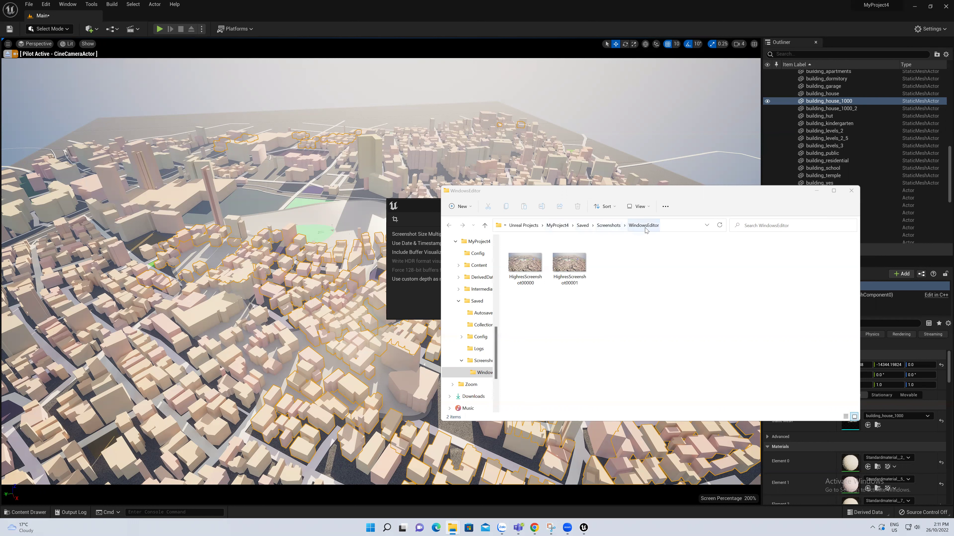
Step: Open HighresScreenshot00000 in Photos, then switch back to the Unreal editor
double_click(515, 269)
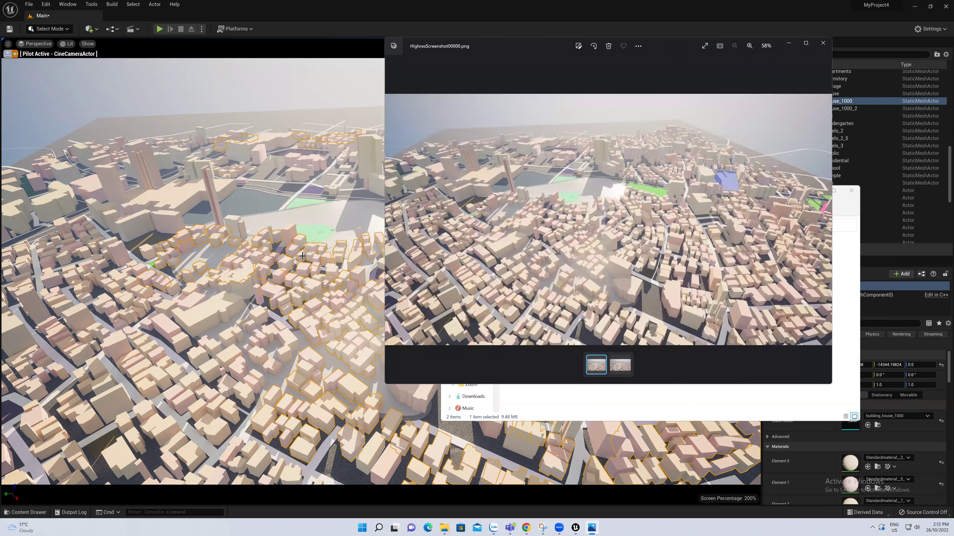
click(302, 255)
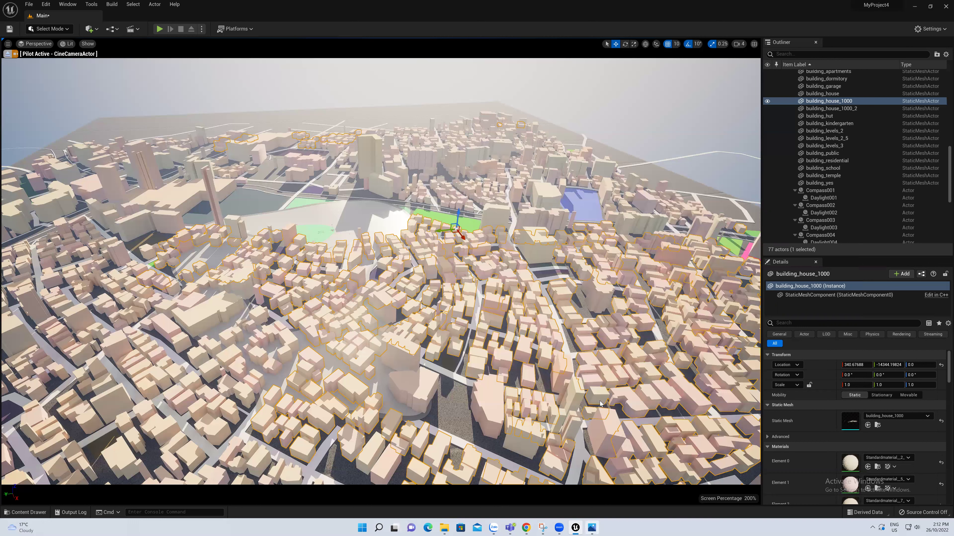
Step: Bring the Photos viewer showing HighresScreenshot00000.png in front of Unreal Engine 5
click(591, 528)
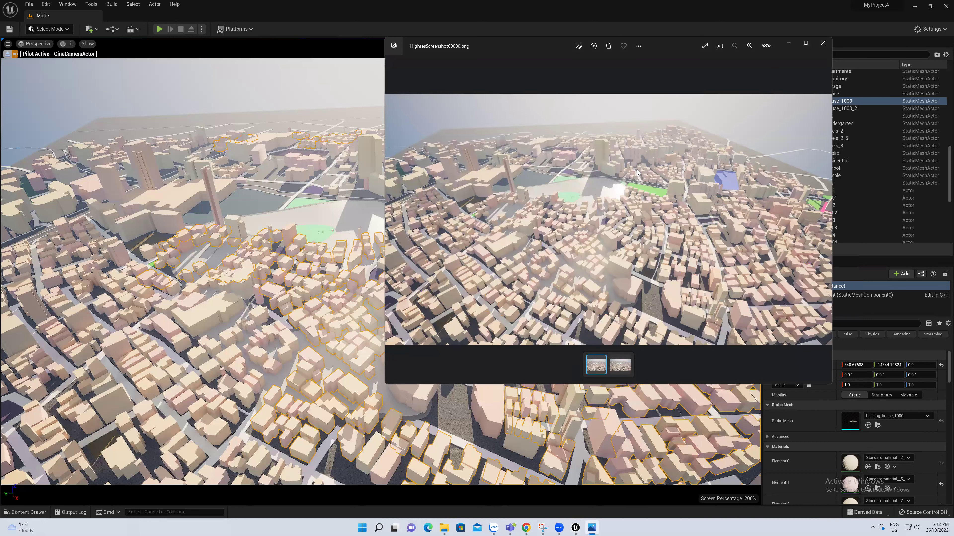